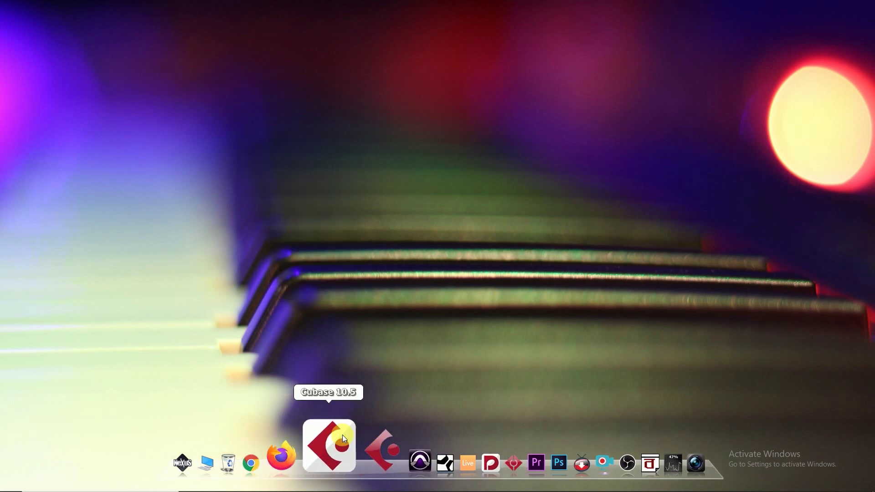
Launch Cubase Pro 10.5 from its dock icon.
left_click(335, 462)
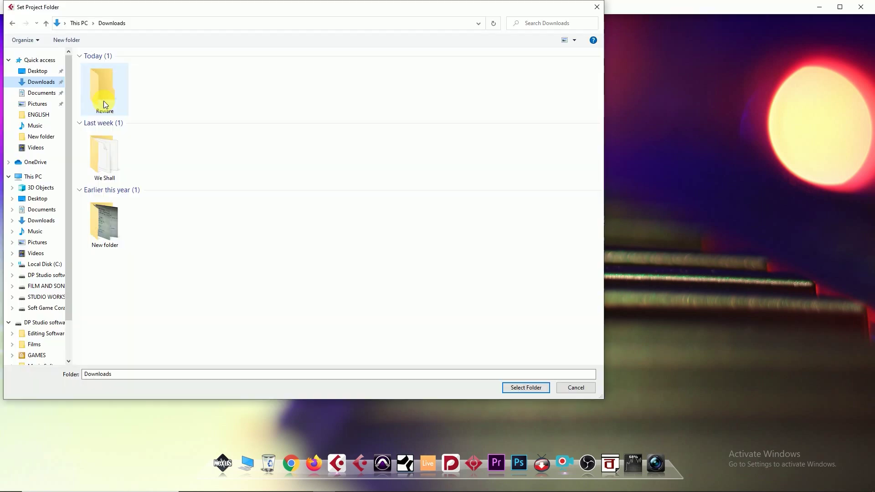
Confirm the Reware project folder, enable Ableton Live in ReWire Setup, then minimize Cubase.
left_click(525, 388)
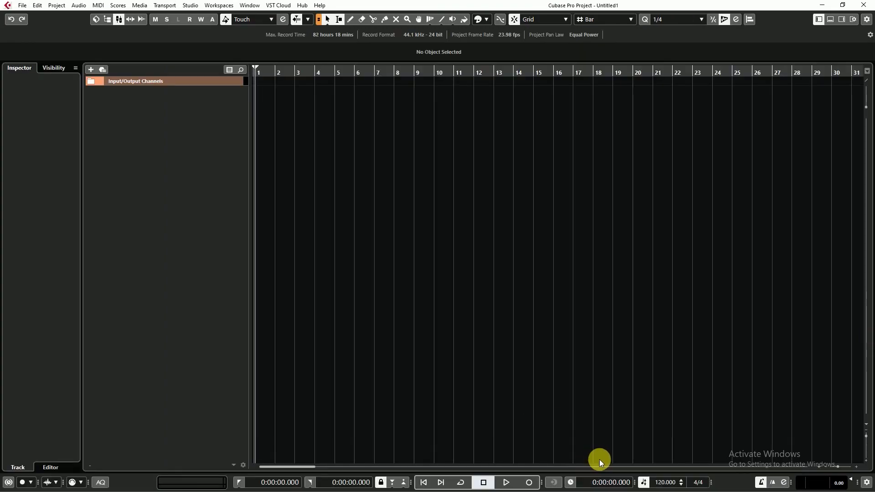
left_click(214, 6)
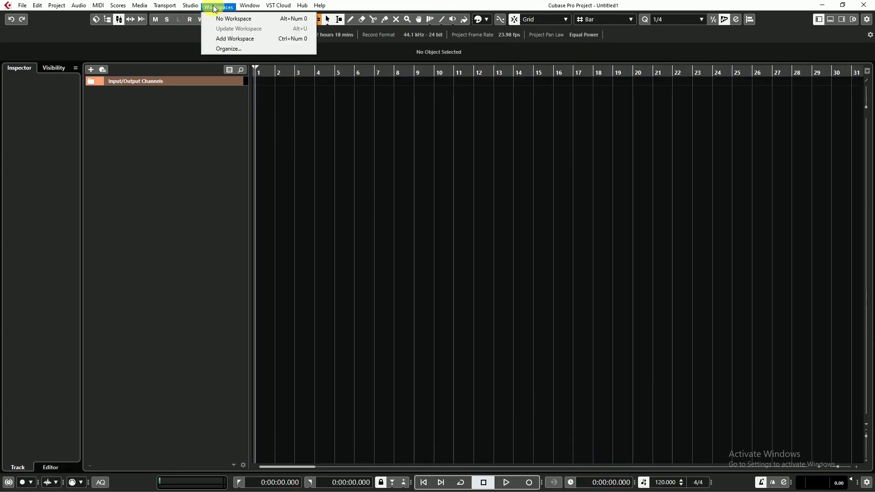
left_click(190, 6)
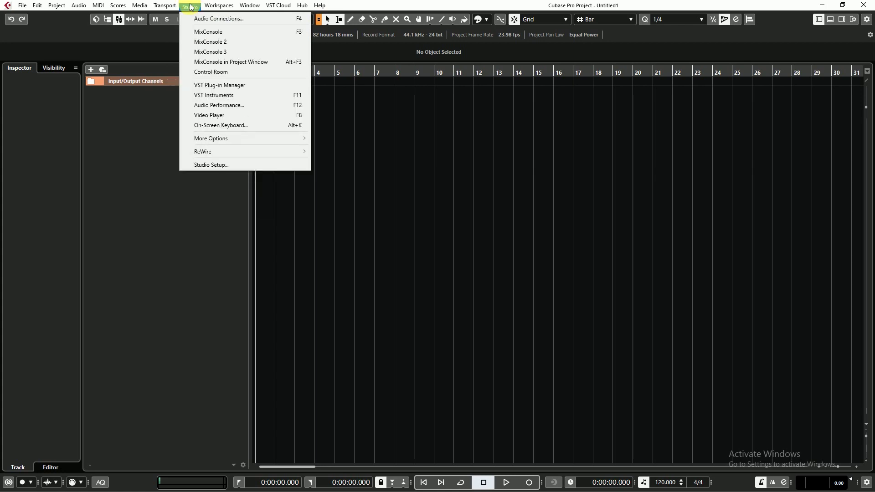
left_click(337, 152)
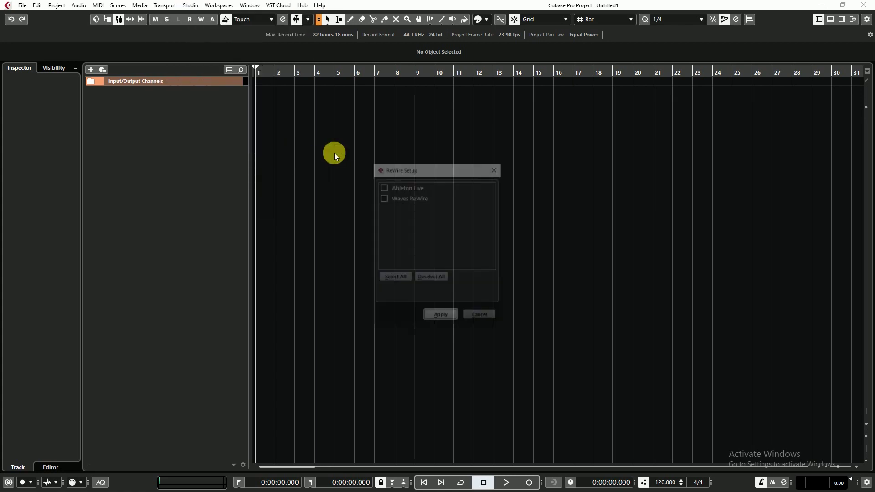
left_click(384, 186)
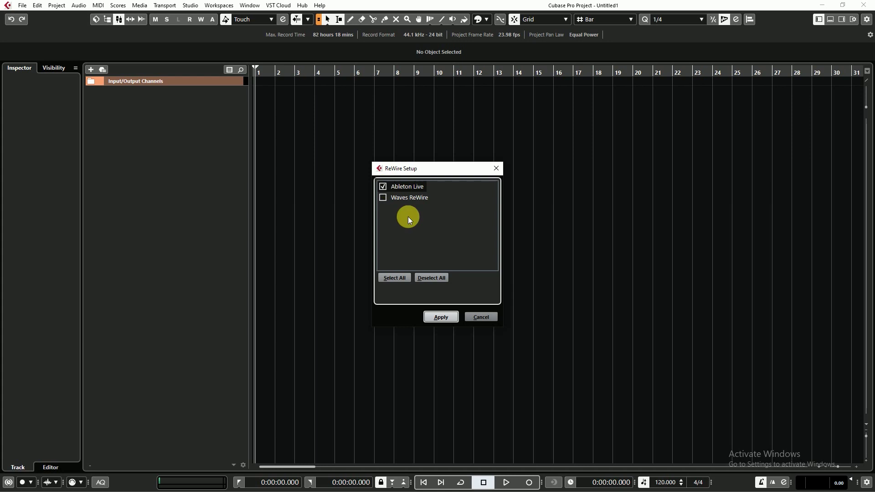
left_click(440, 316)
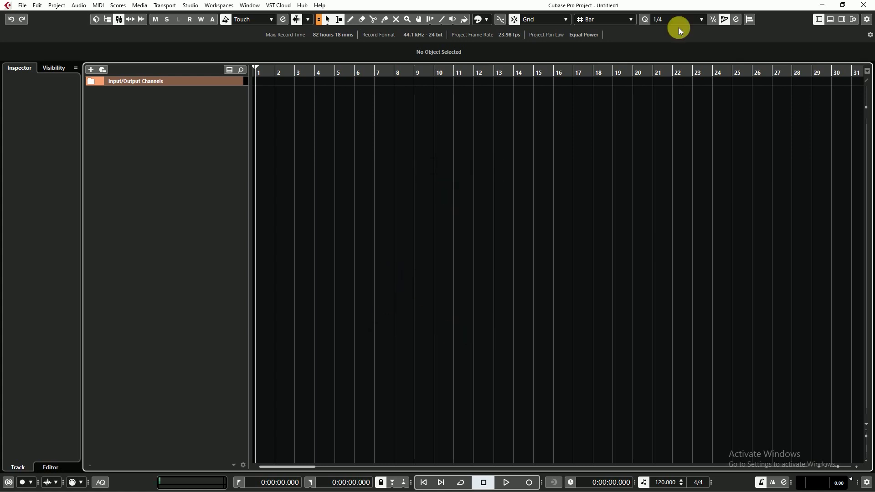
left_click(822, 6)
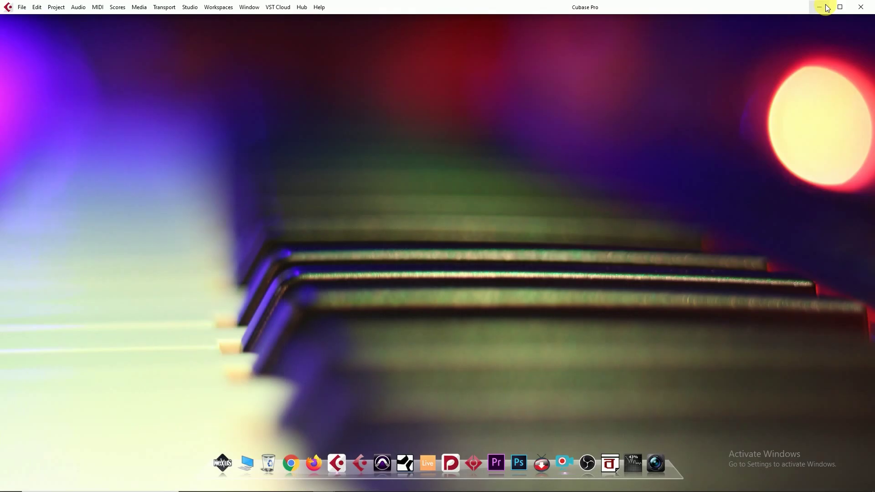
Launch Ableton Live, load Sensor Kit onto MIDI track 1, and delete tracks 2–4.
left_click(425, 456)
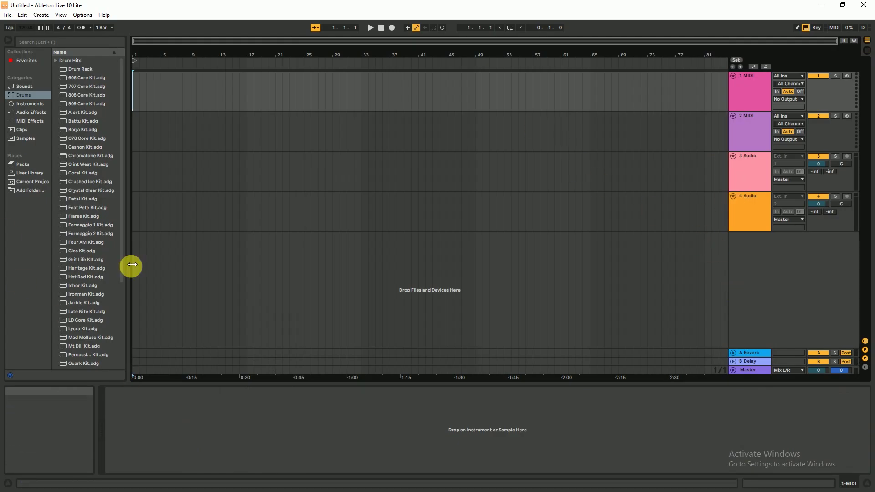
scroll(121, 211, "down", 3)
scroll(116, 267, "down", 2)
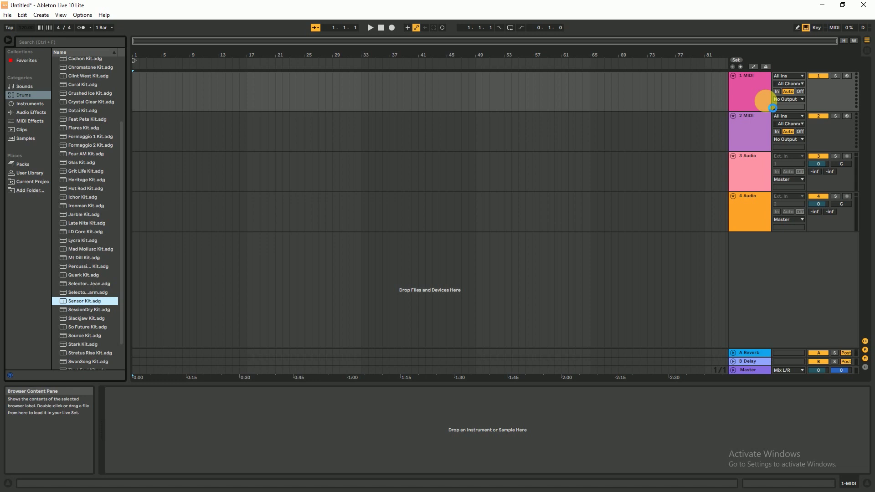
left_click_drag(766, 100, 766, 101)
left_click(759, 208)
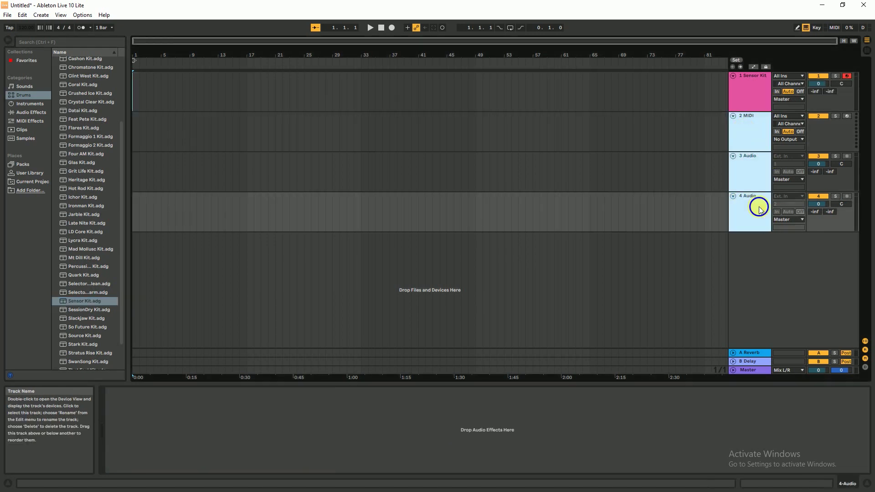
right_click(759, 207)
left_click(821, 231)
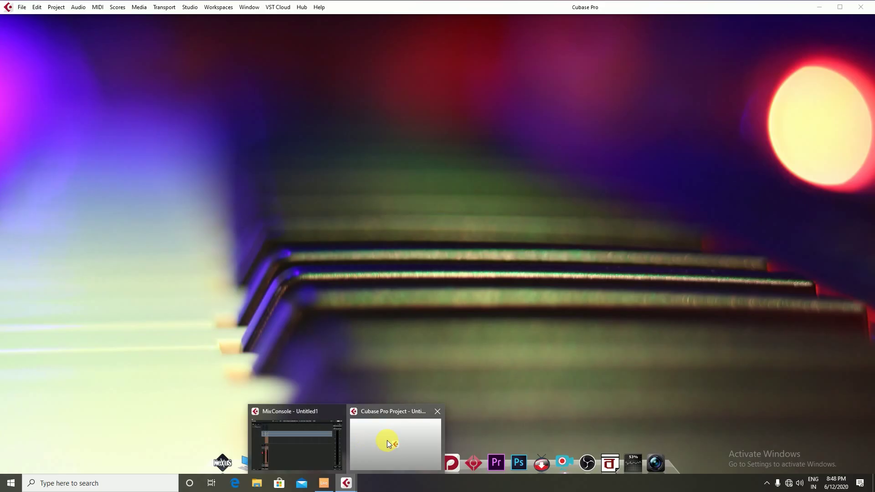
Activate the Ableton Live Mix L/Mix R ReWire channel, start playback, and minimize Cubase.
left_click(387, 441)
left_click(219, 5)
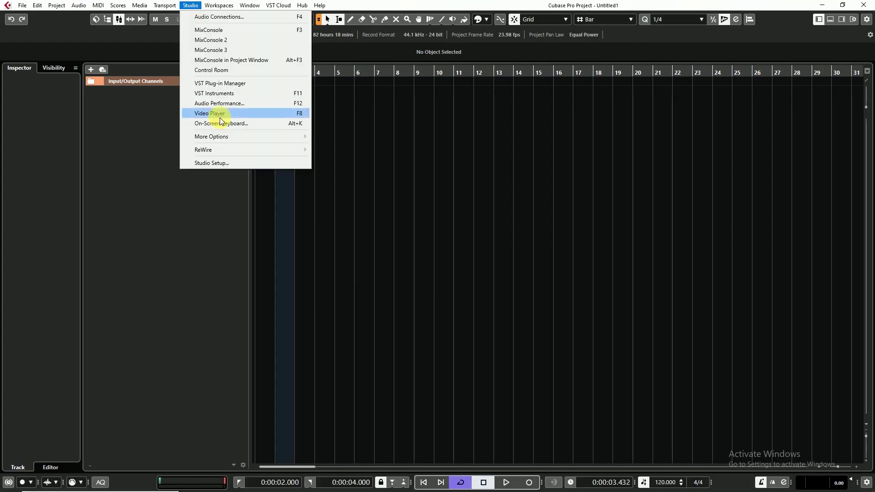
left_click(353, 152)
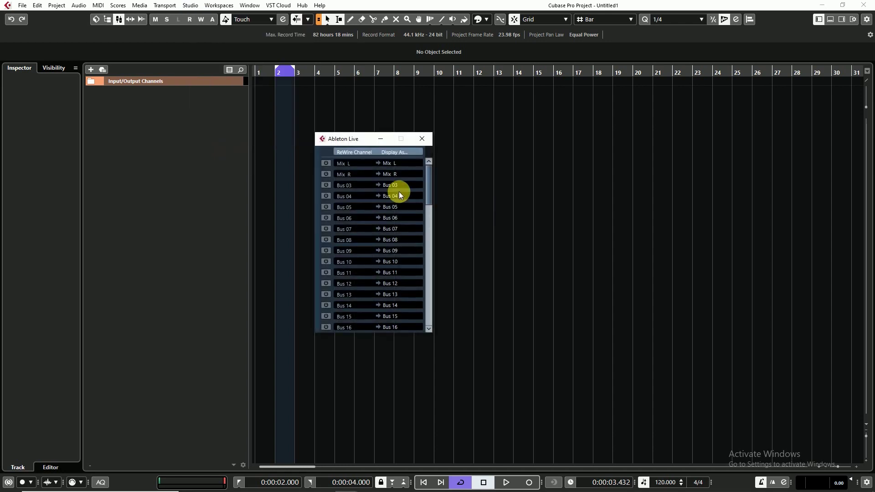
left_click(327, 164)
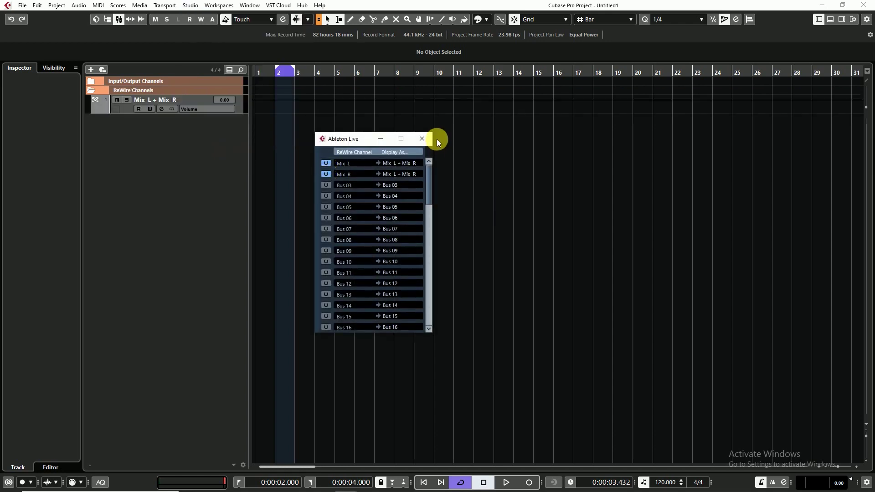
left_click(419, 139)
key("space")
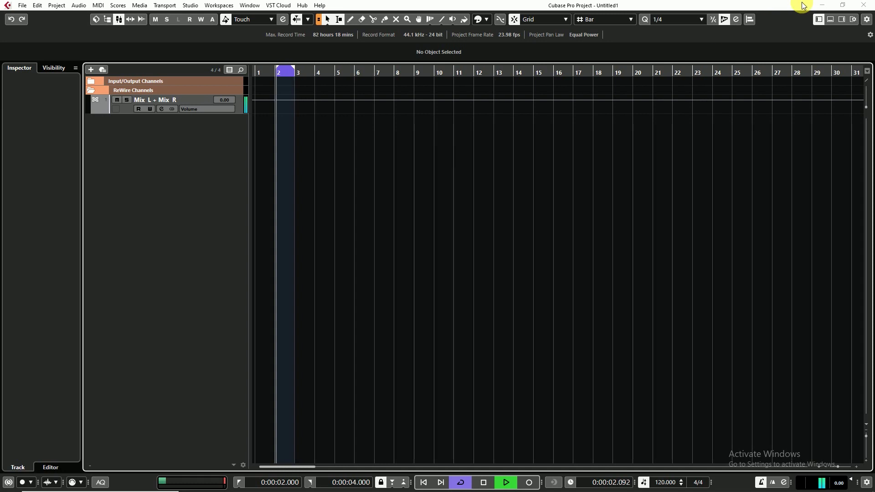
left_click(827, 5)
Add Clap Sensor hits on beats 2 and 4 and play the beat.
left_click(818, 12)
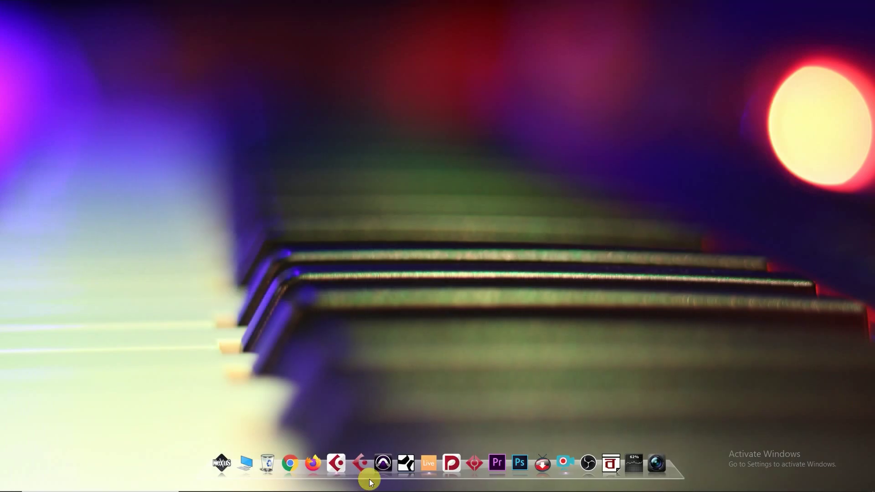
left_click(329, 483)
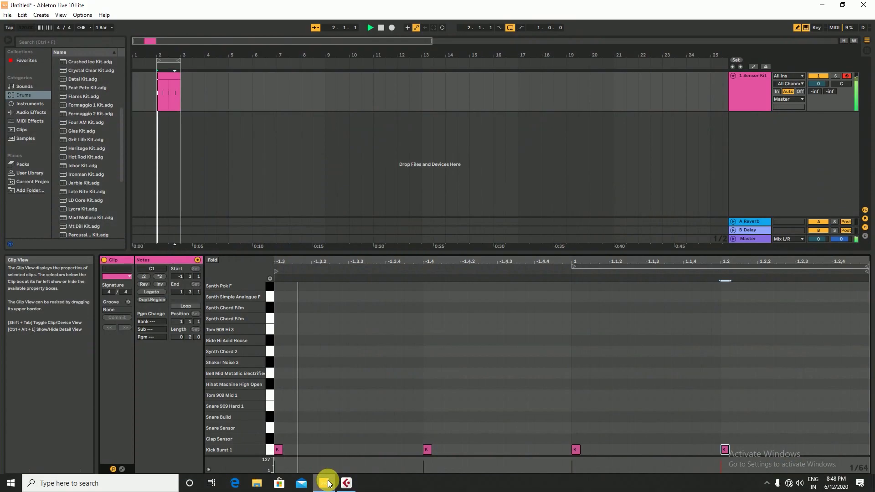
left_click(427, 440)
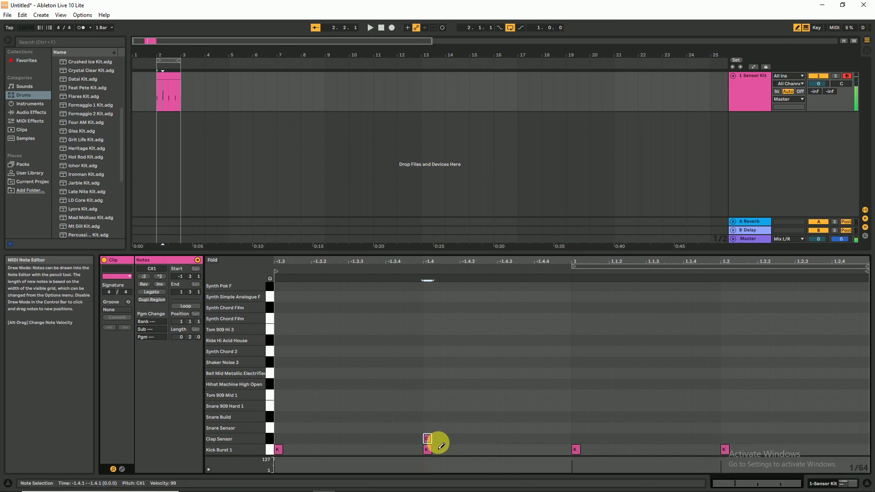
left_click(725, 439)
key("space")
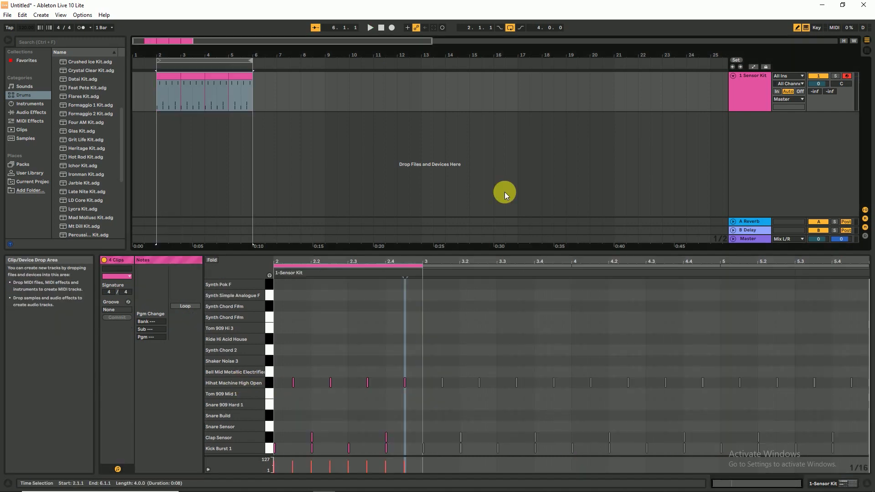
Close the note editor, play back the four-bar drum clip, and show Session View.
left_click(505, 192)
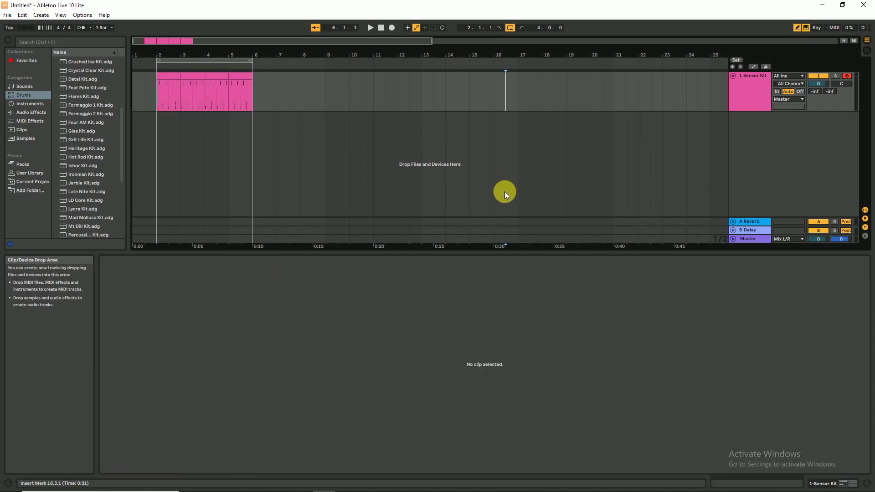
left_click(176, 89)
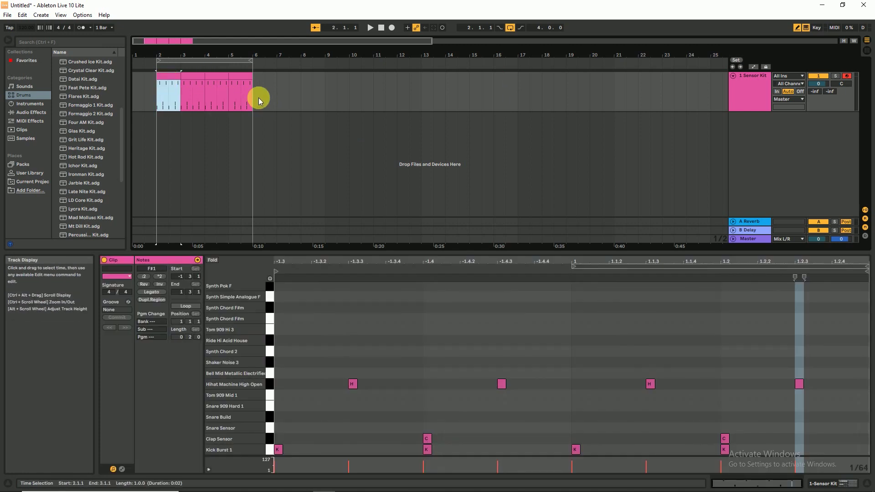
key("space")
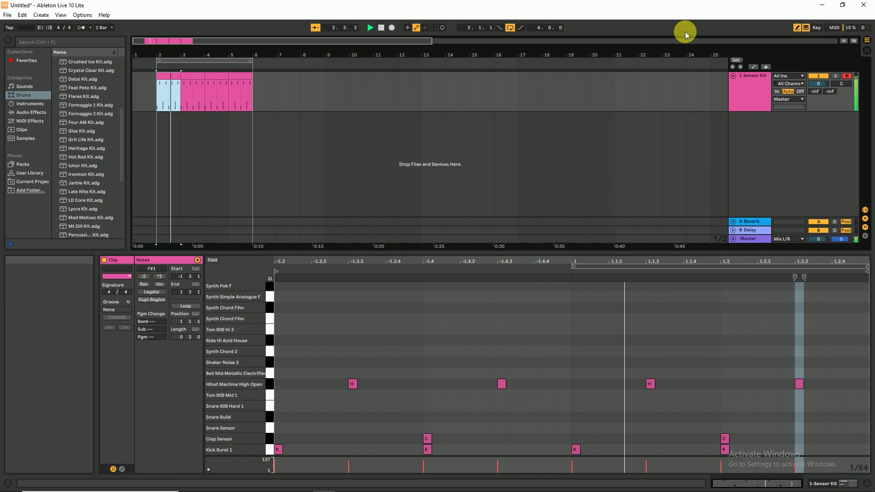
left_click(867, 54)
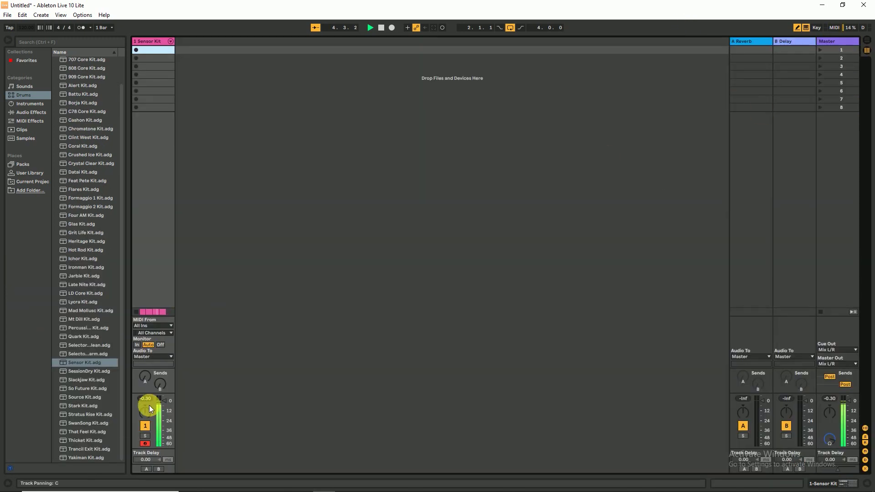
Enlarge Live's track mixer area and bring the Cubase project window to the front.
left_click_drag(158, 316, 176, 242)
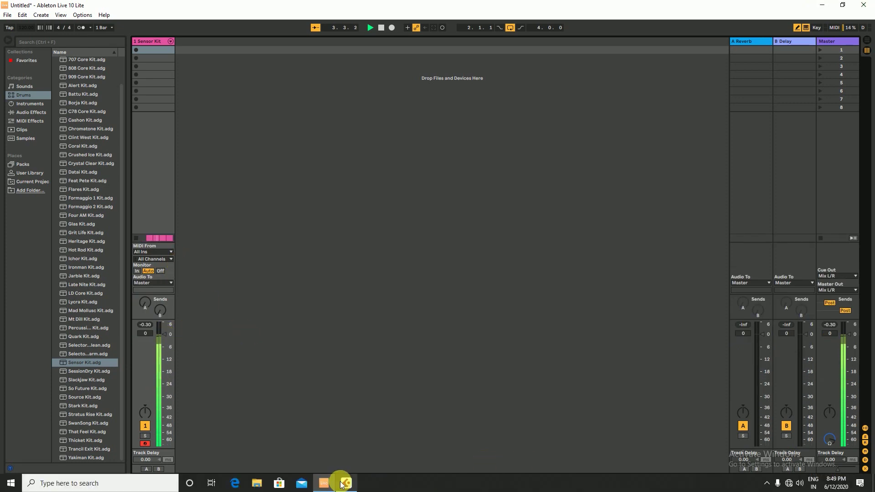
left_click(350, 483)
mouse_move(347, 483)
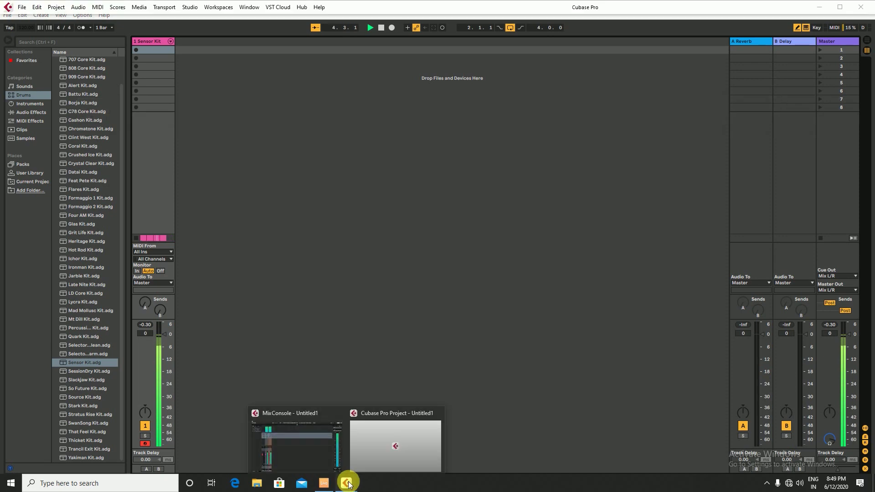
left_click(395, 445)
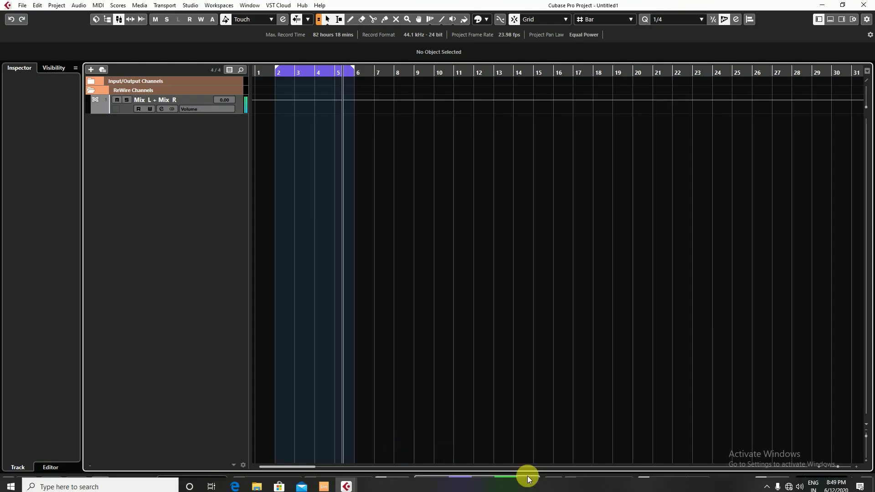
Rename the Mix L + Mix R channel to 'Ableton' in MixConsole, stop playback, and hide the mixer.
key("alt+F3")
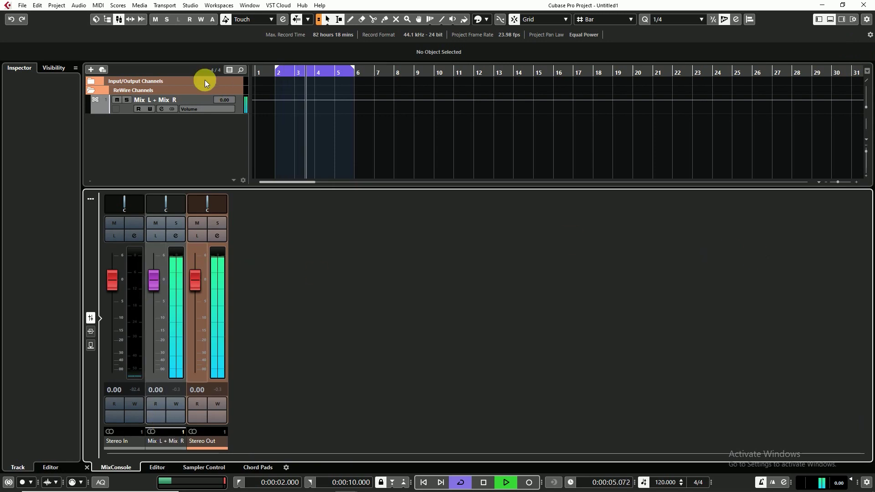
left_click(175, 99)
type("Ab")
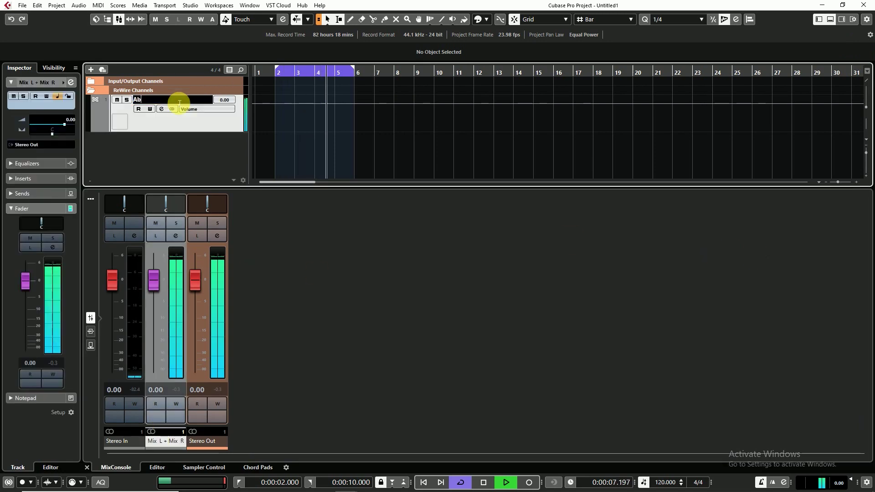
type("leton")
key("Return")
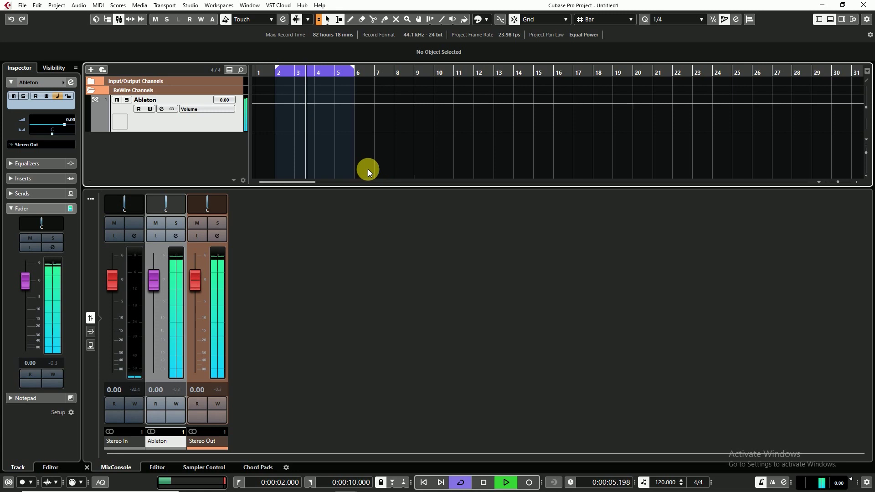
key("space")
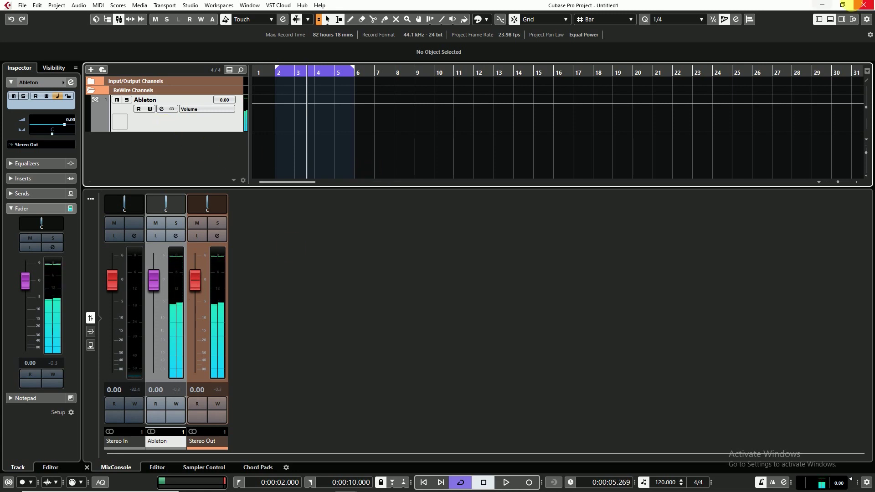
left_click(831, 20)
Record Take 1 from the project start onto the Ableton Beat track.
left_click(119, 119)
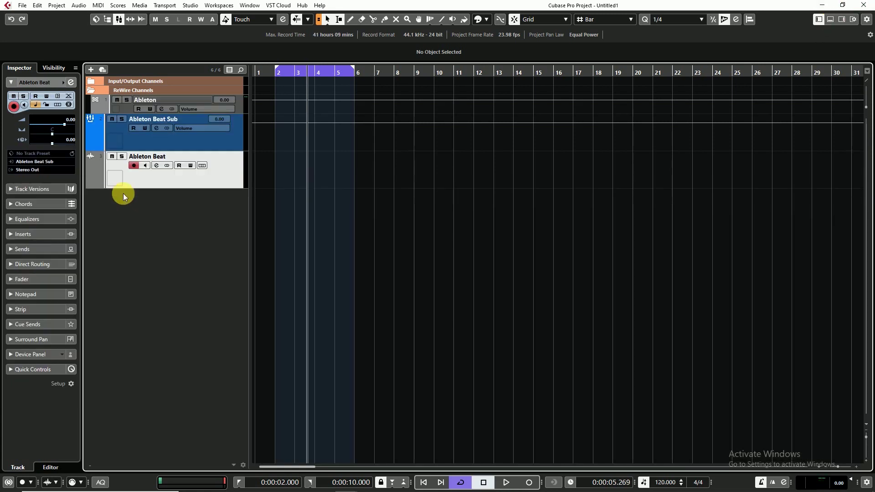
left_click(260, 74)
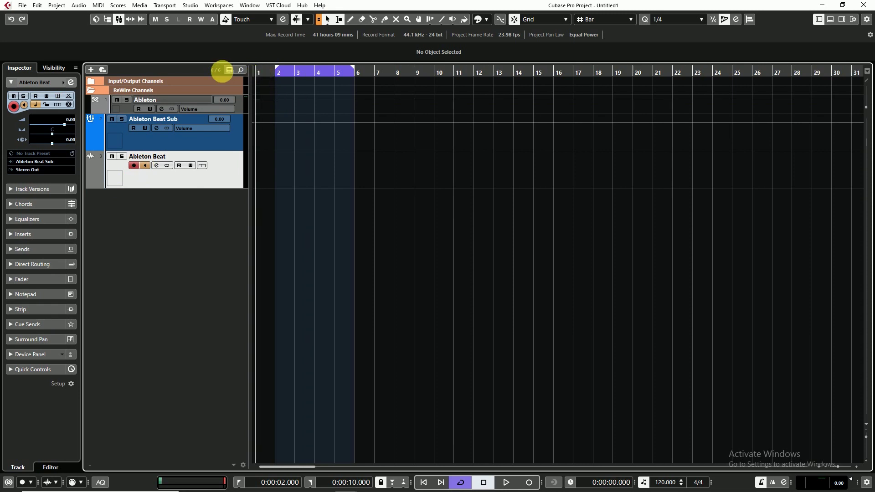
key("KP_Multiply")
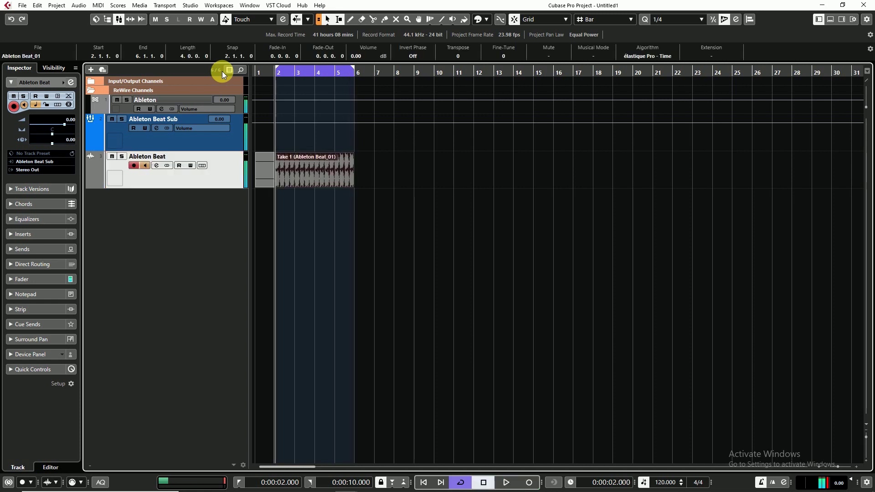
Select the Take 1 clip and zoom the ruler into bars 2–6.
left_click(362, 205)
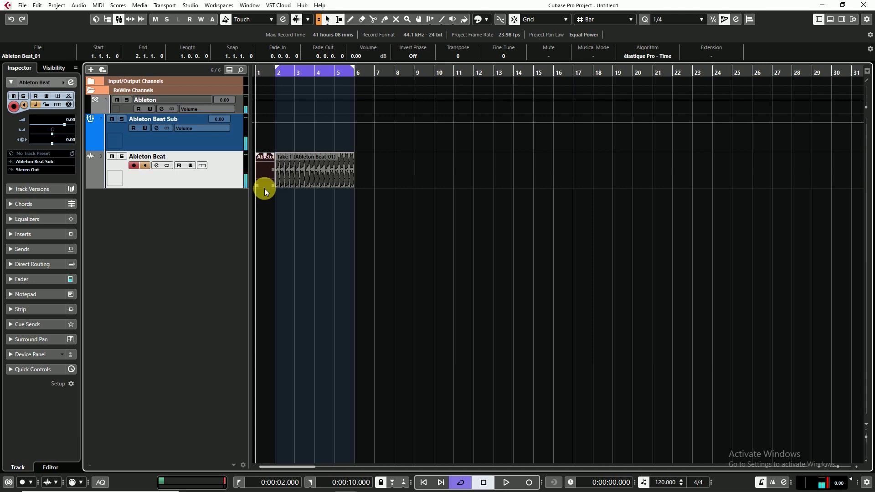
left_click(277, 177)
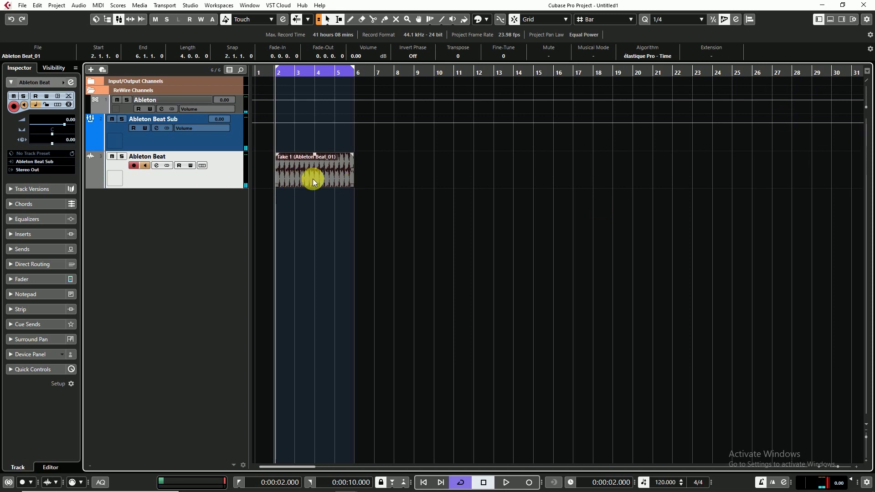
left_click_drag(273, 72, 275, 87)
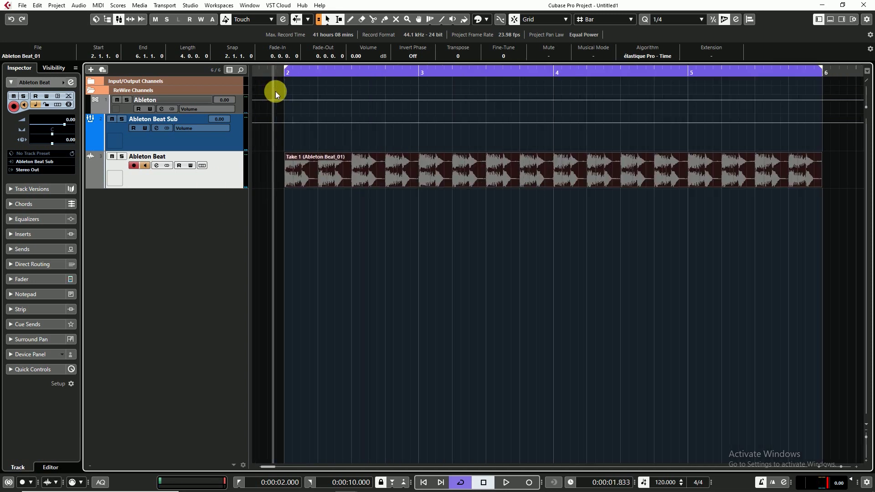
left_click(274, 87)
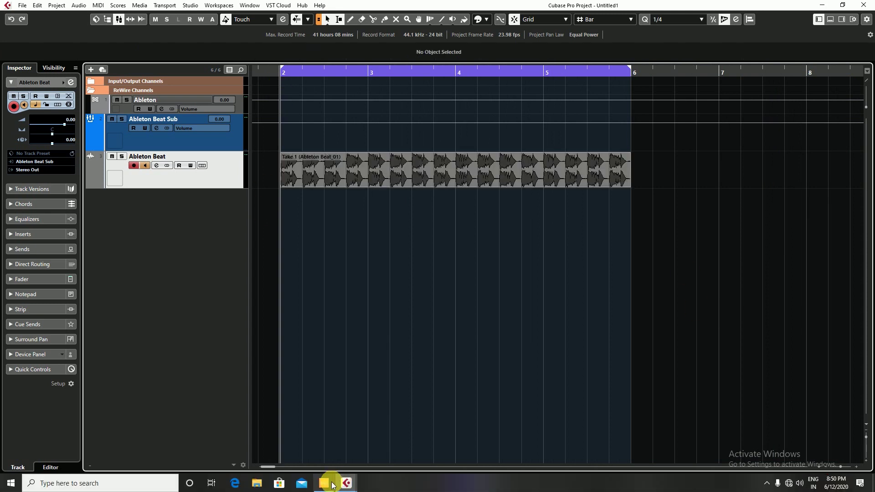
In Live, play the beat, set Sensor Kit volume to -18 dB, stop, and return to Cubase.
left_click(332, 484)
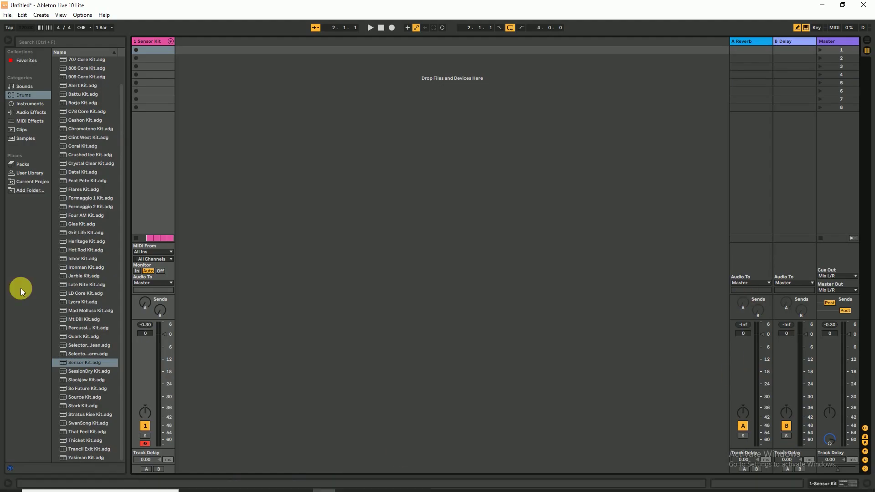
key("space")
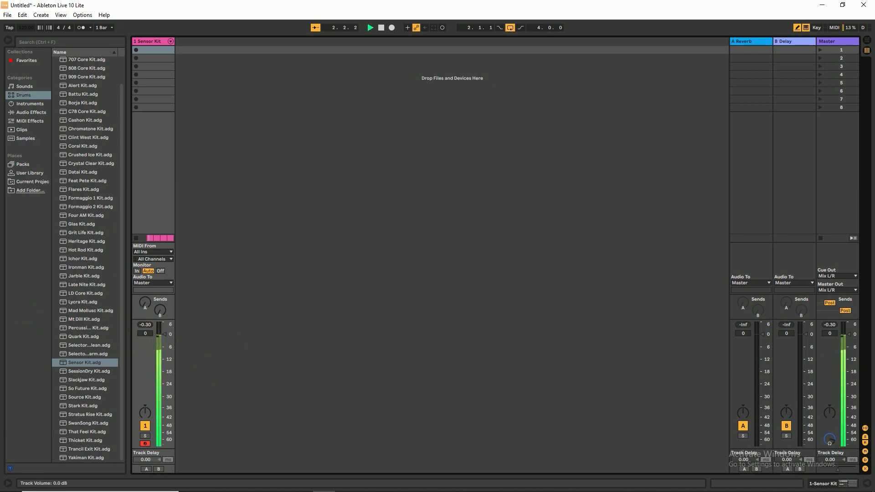
key("space")
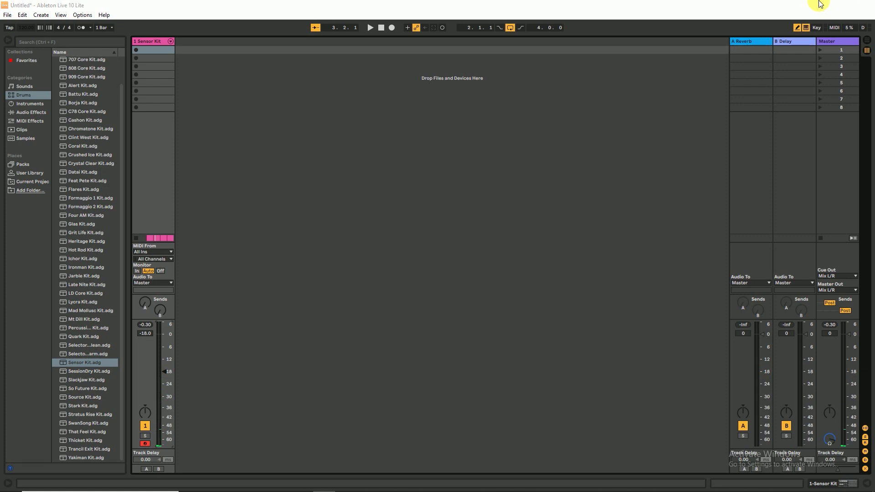
left_click(821, 4)
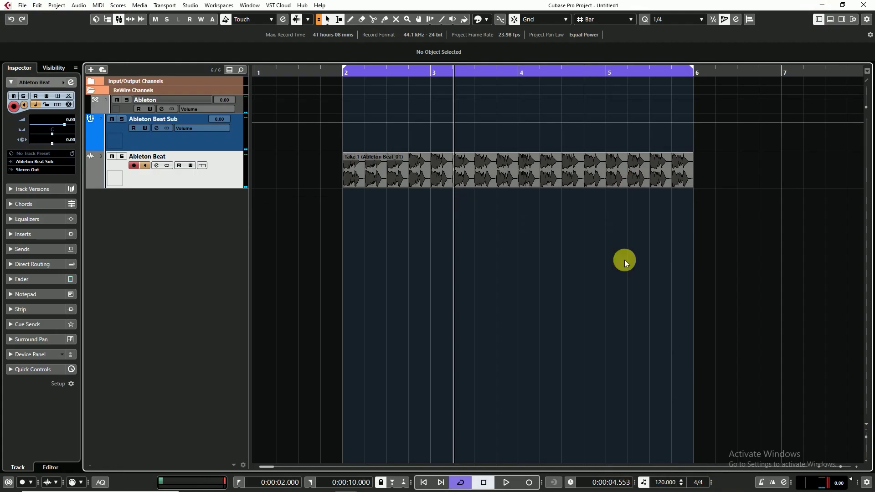
Record the quieter Ableton Beat_02 take from the project start.
left_click(487, 173)
left_click(258, 72)
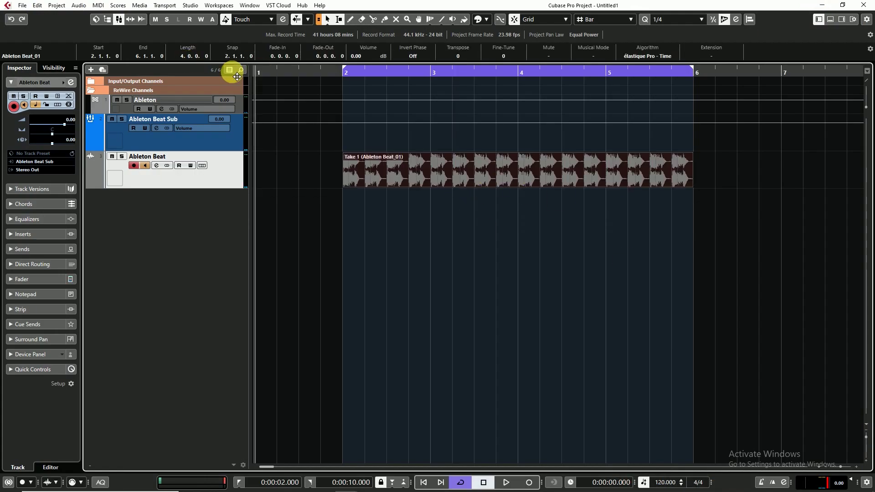
key("KP_Multiply")
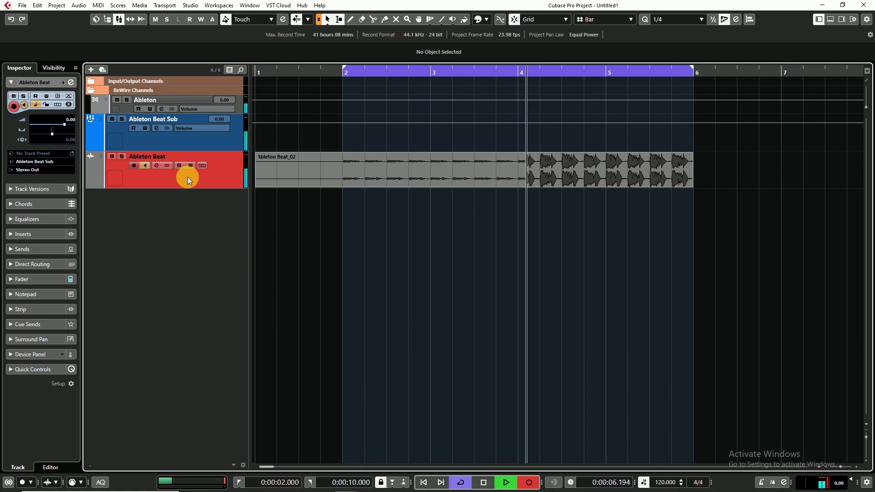
key("space")
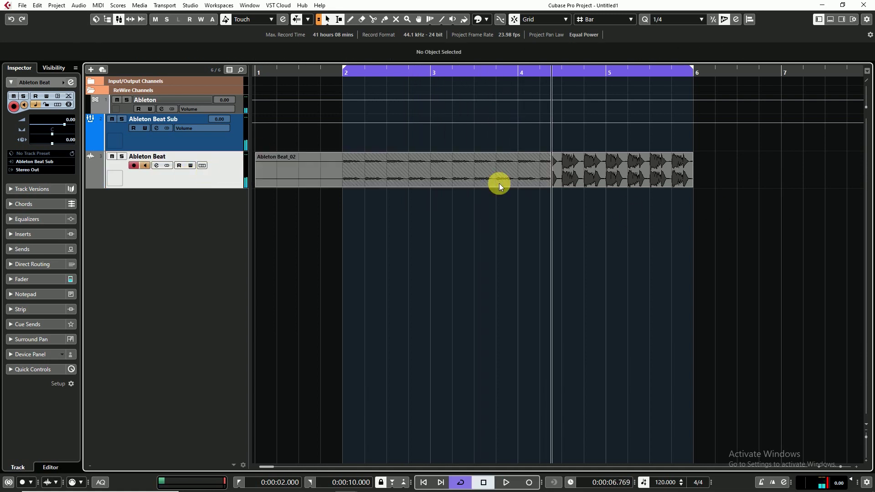
Move Ableton Beat_02 onto a new Audio 01 track and make that track taller.
left_click(471, 171)
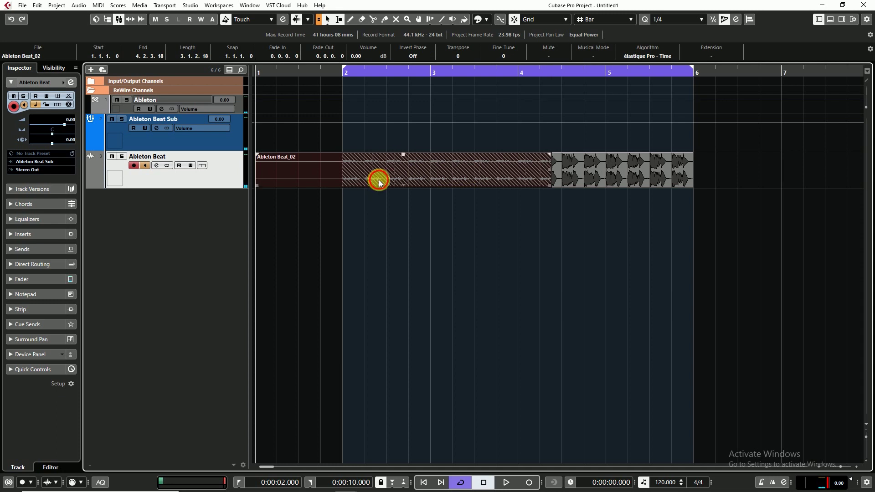
left_click_drag(379, 181, 344, 203)
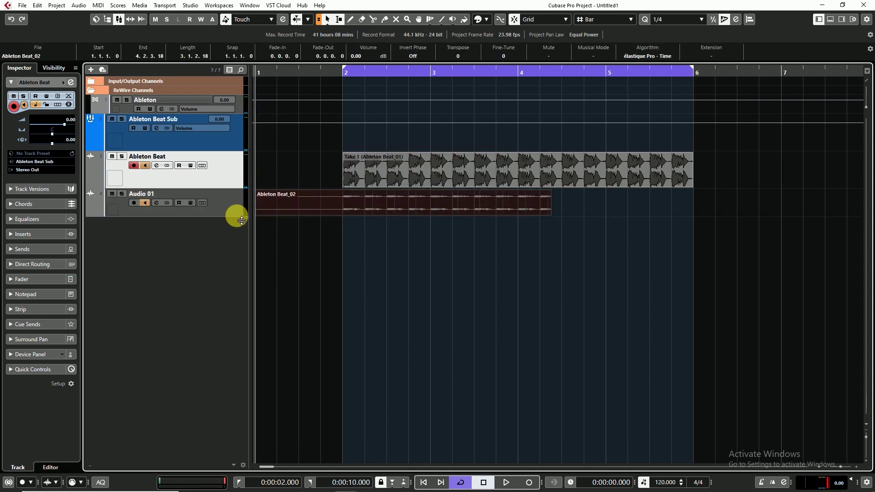
left_click_drag(241, 218, 240, 253)
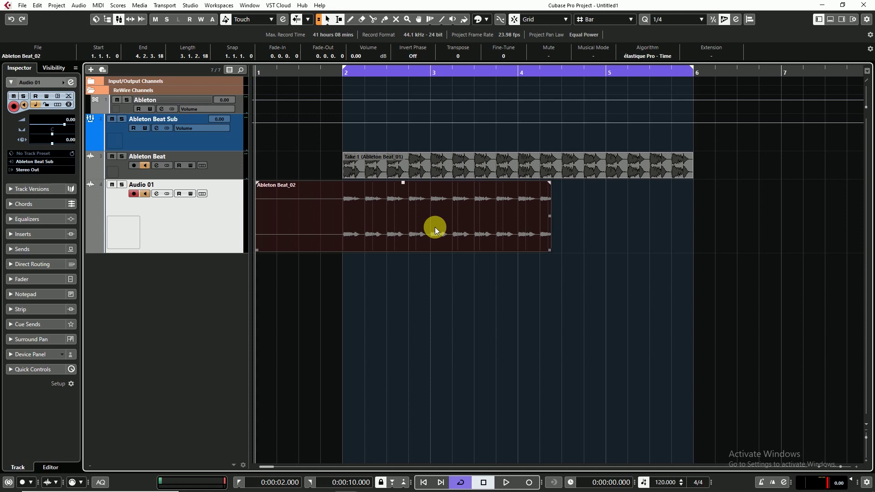